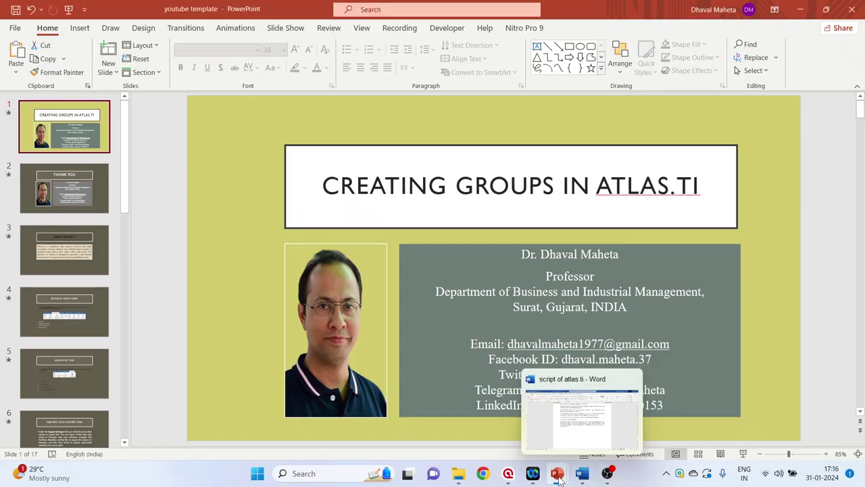
{"action": "left_click", "coordinate": [509, 474]}
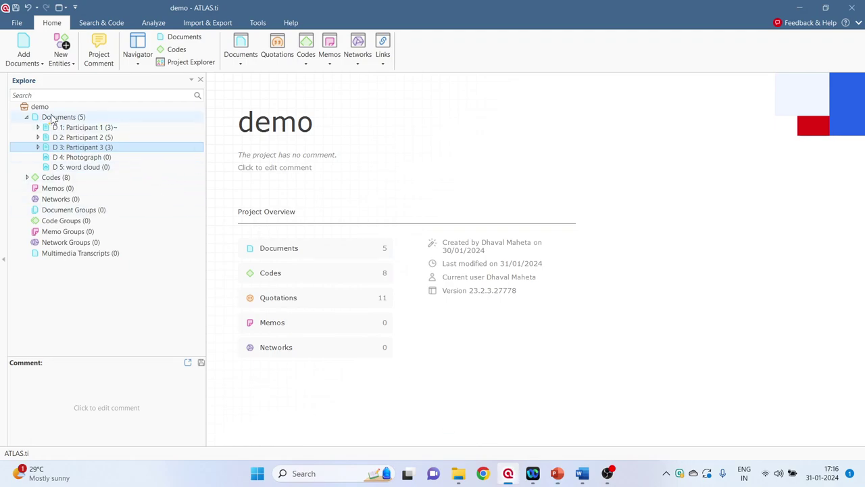
{"action": "left_click", "coordinate": [87, 132]}
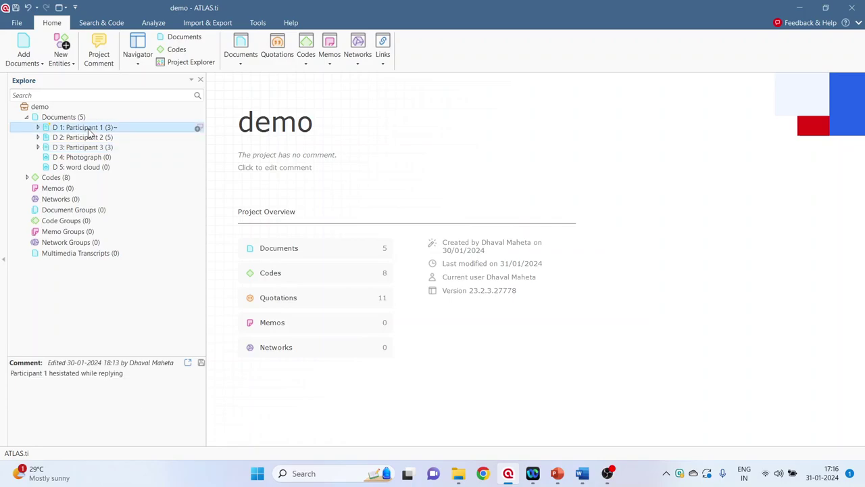
{"action": "double_click", "coordinate": [88, 131]}
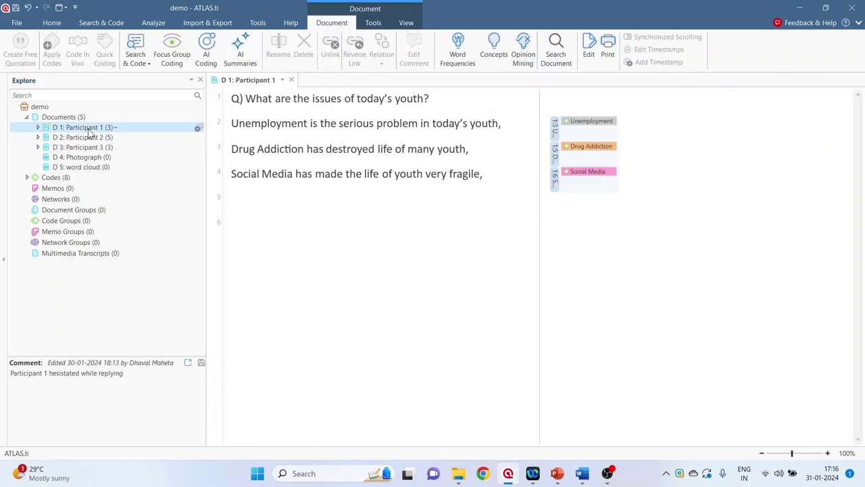
{"action": "double_click", "coordinate": [90, 138]}
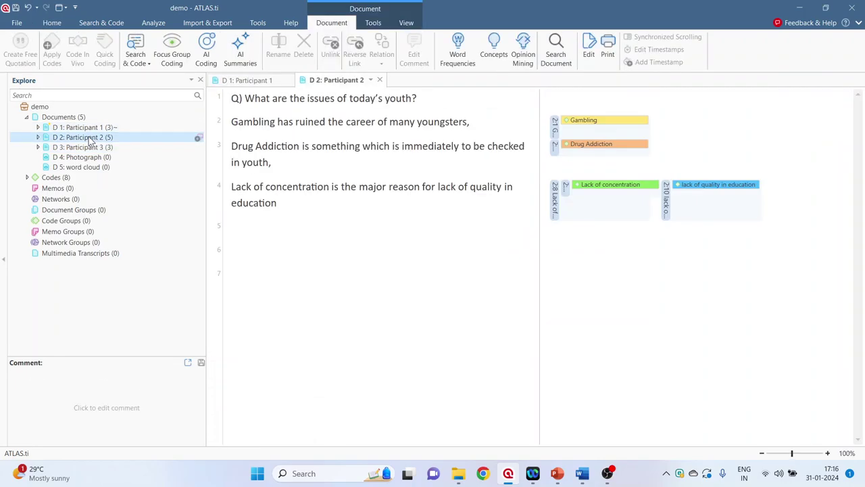
{"action": "double_click", "coordinate": [92, 147]}
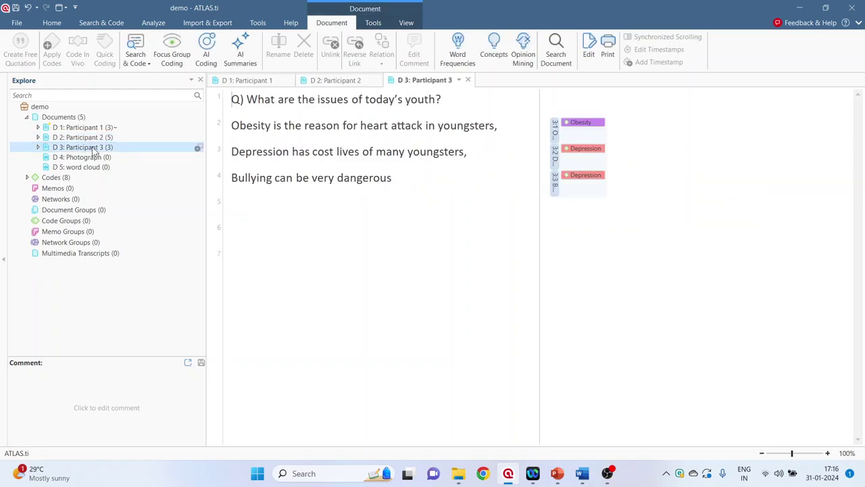
{"action": "left_click", "coordinate": [91, 157]}
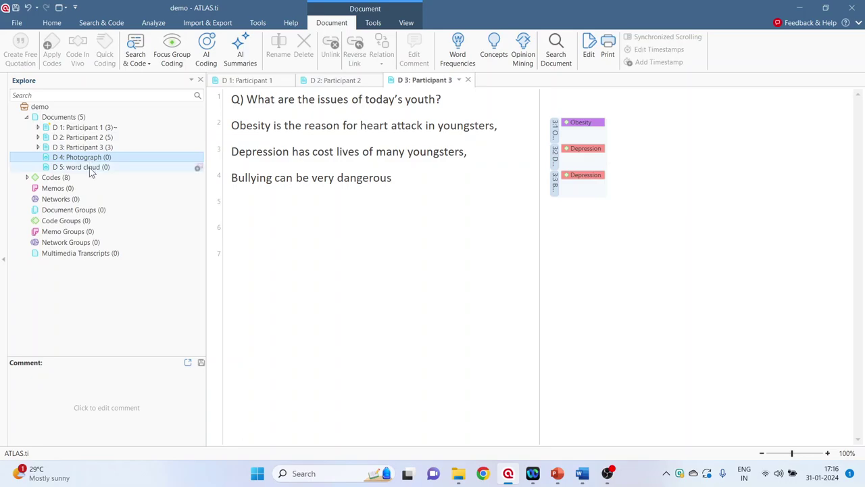
{"action": "left_click", "coordinate": [91, 169]}
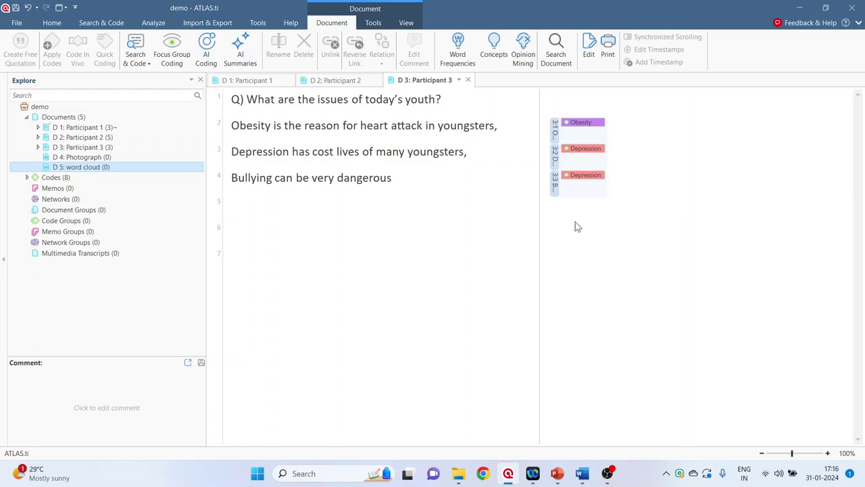
{"action": "left_click", "coordinate": [468, 80]}
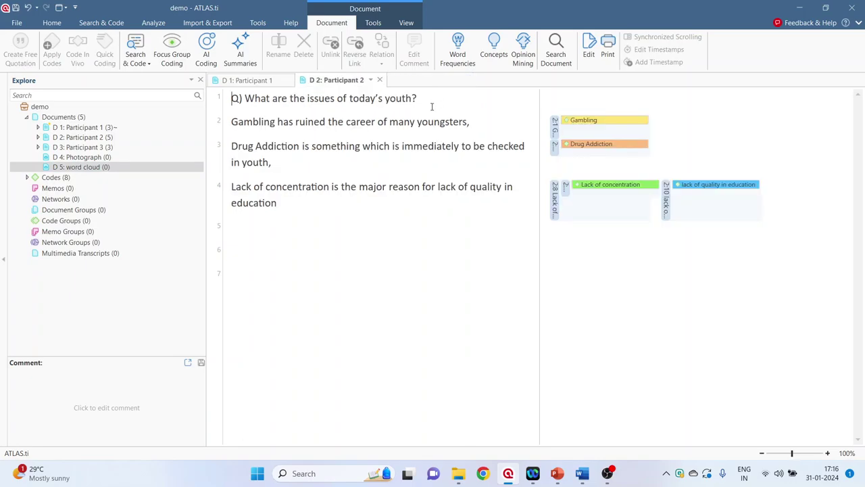
{"action": "left_click", "coordinate": [380, 80]}
{"action": "left_click", "coordinate": [291, 80]}
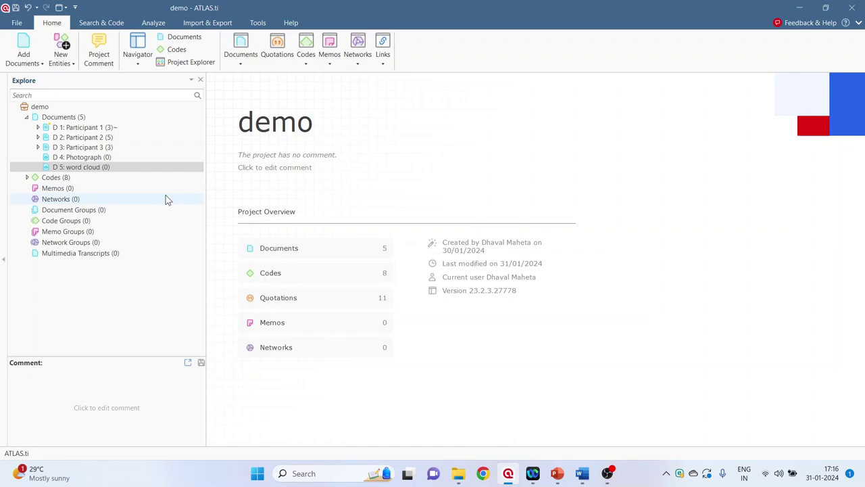
{"action": "left_click", "coordinate": [104, 128]}
{"action": "left_click", "coordinate": [102, 137]}
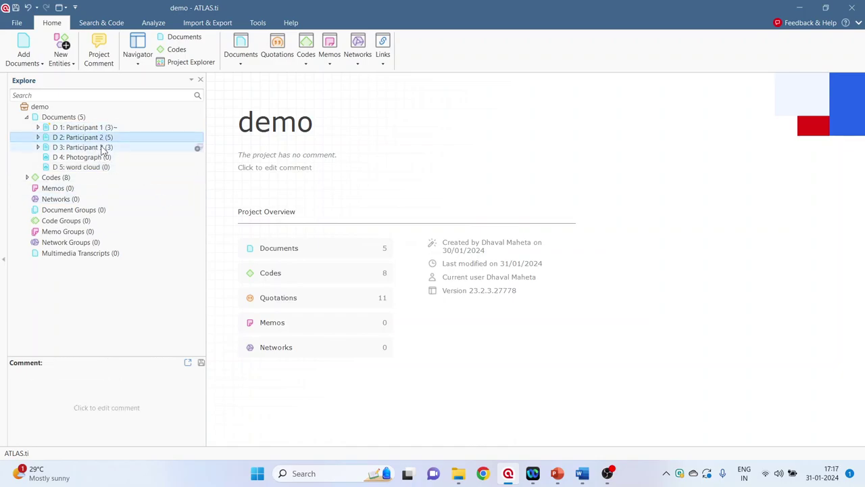
{"action": "left_click", "coordinate": [103, 147]}
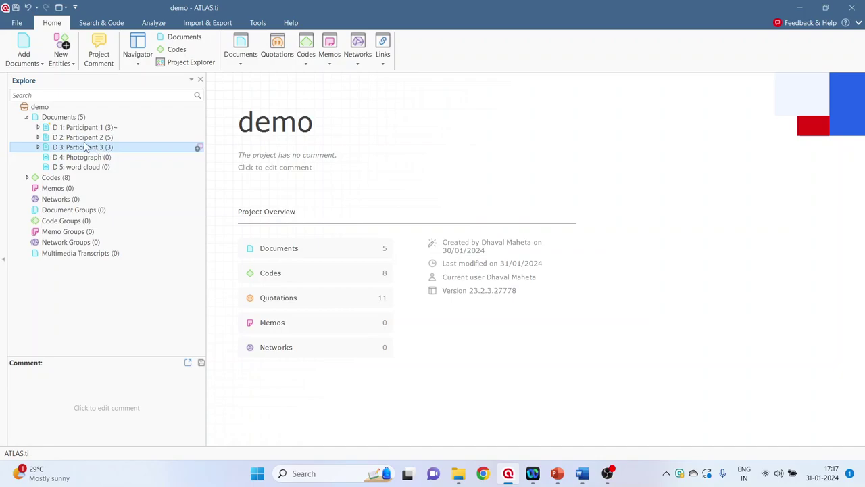
{"action": "left_click", "coordinate": [66, 118]}
- From the Document Manager, gather Participants 1, 2 and 3 into a new 'Interviews' document group
{"action": "double_click", "coordinate": [65, 118]}
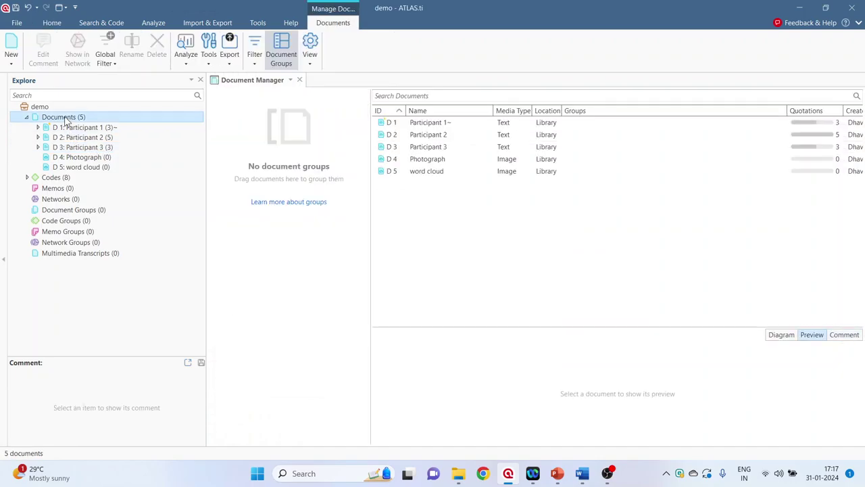
{"action": "left_click", "coordinate": [443, 125]}
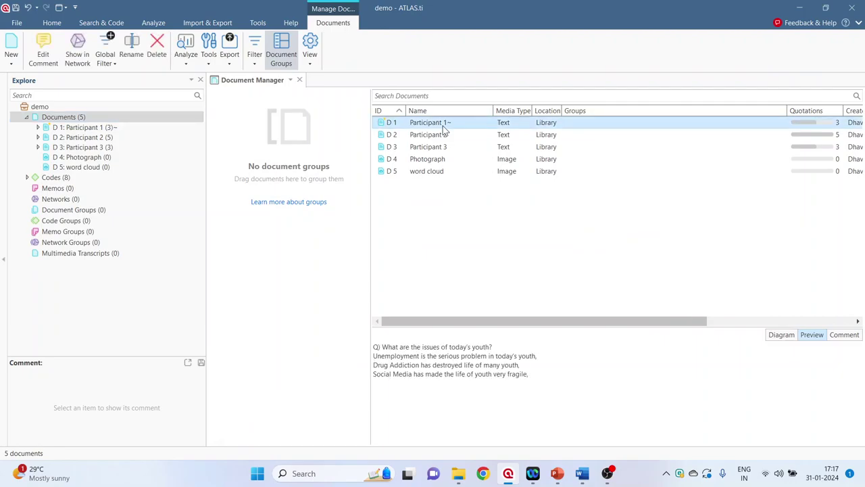
{"action": "left_click", "coordinate": [440, 136], "text": "ctrl"}
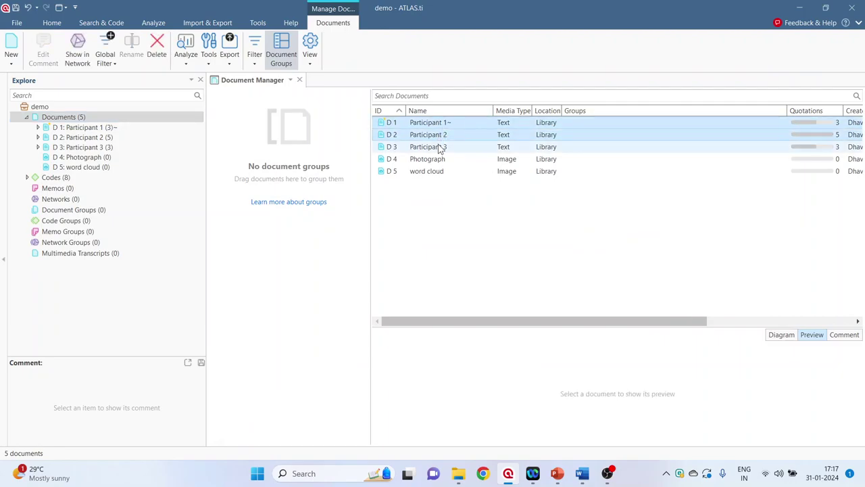
{"action": "left_click", "coordinate": [438, 150], "text": "ctrl"}
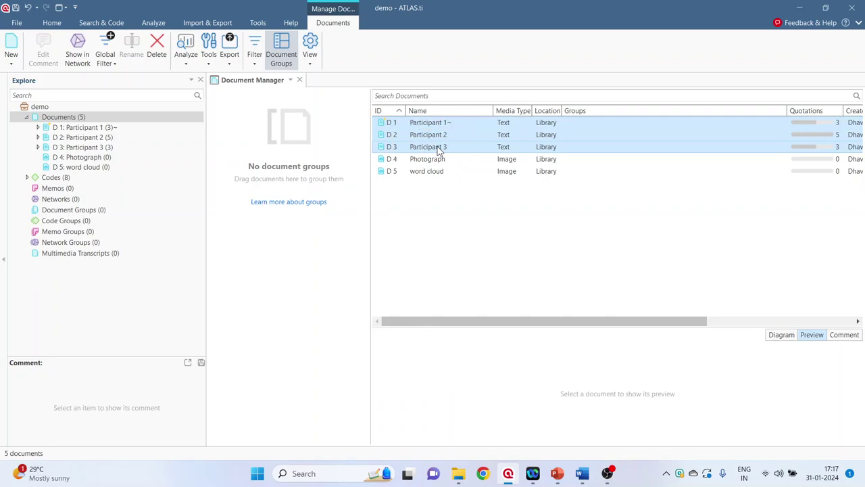
{"action": "left_click_drag", "start_coordinate": [434, 135], "coordinate": [240, 133]}
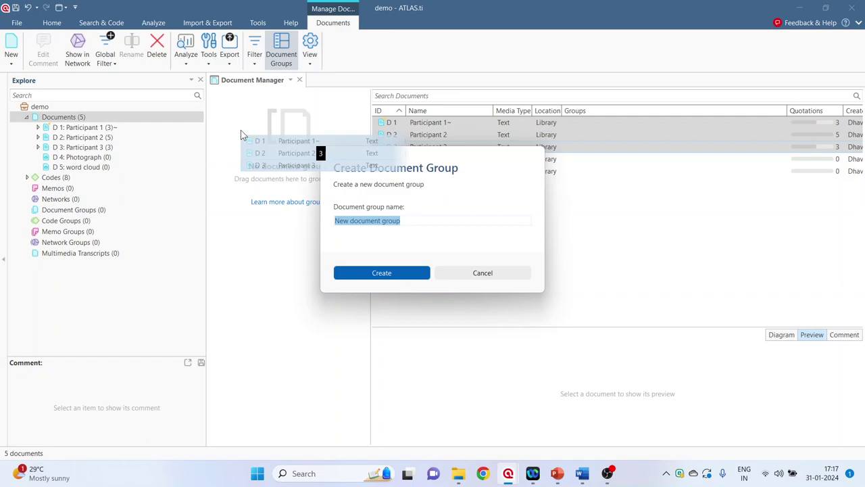
{"action": "type", "text": "Interviews"}
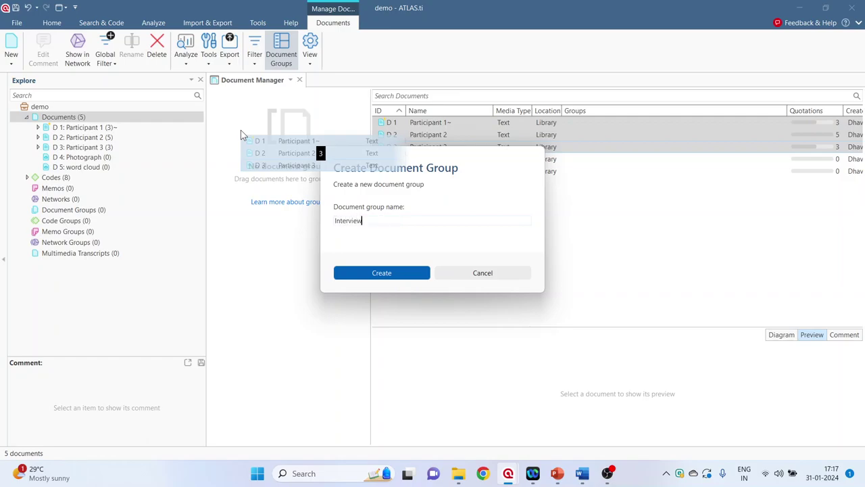
{"action": "left_click", "coordinate": [379, 273]}
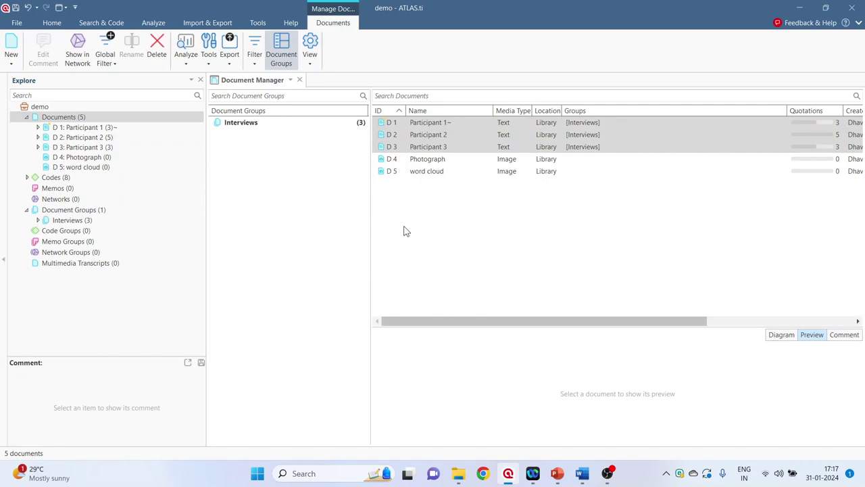
- Preview, then group the Photograph and word cloud documents as a new 'Images' document group
{"action": "left_click", "coordinate": [426, 161]}
{"action": "left_click", "coordinate": [426, 171]}
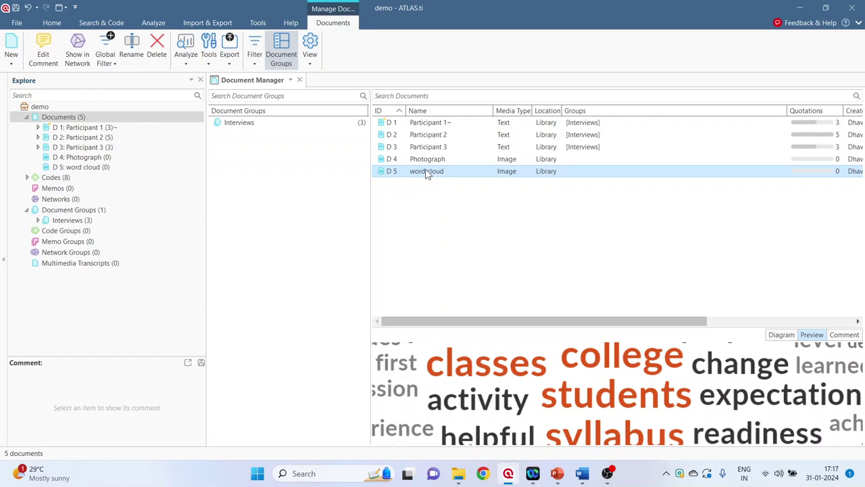
{"action": "left_click", "coordinate": [432, 160]}
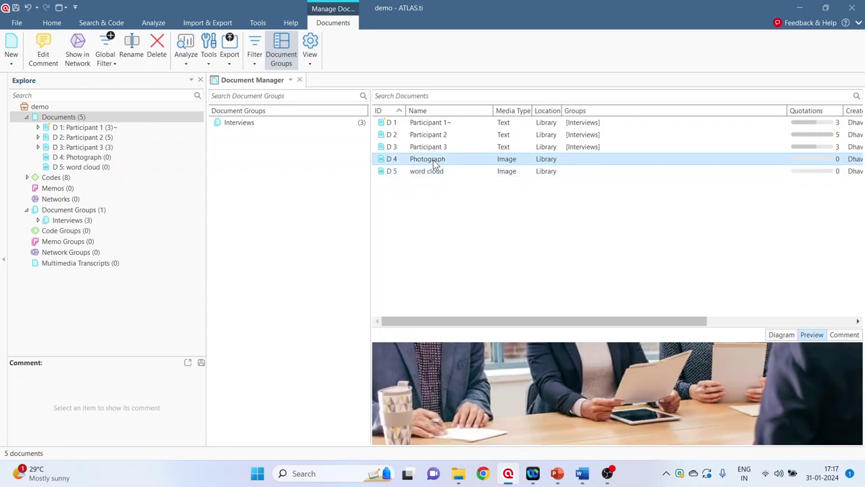
{"action": "left_click", "coordinate": [432, 172], "text": "shift"}
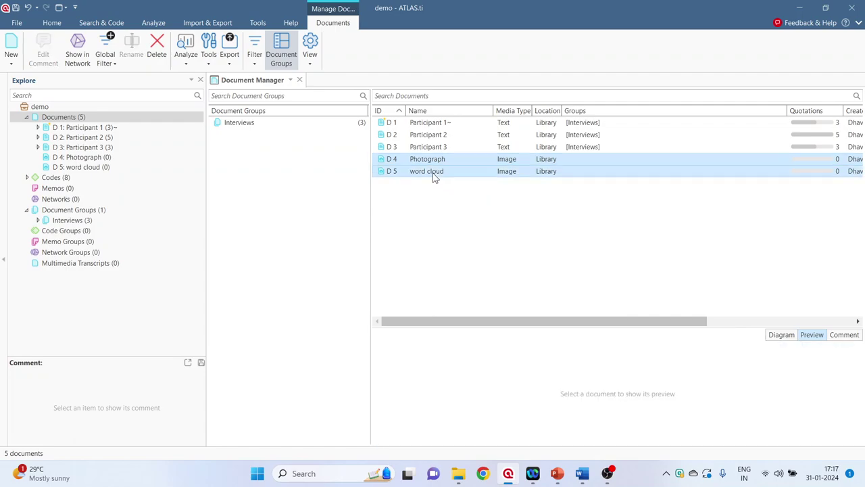
{"action": "left_click_drag", "start_coordinate": [433, 173], "coordinate": [228, 161]}
{"action": "type", "text": "Images"}
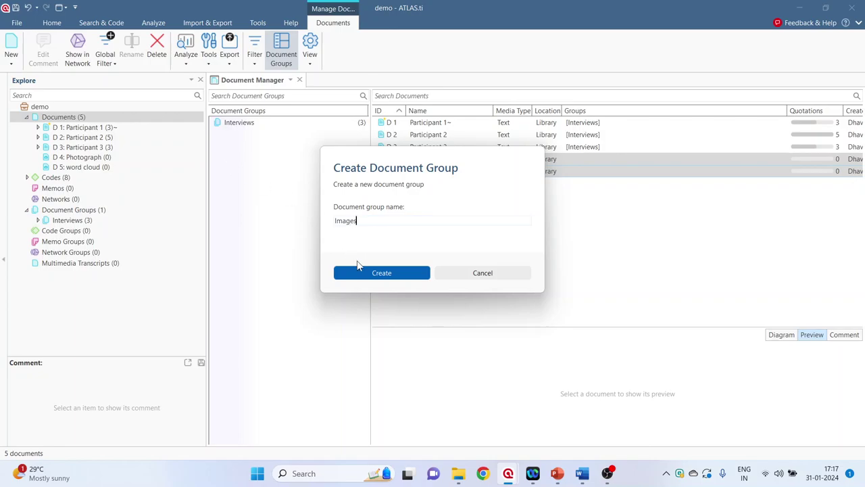
{"action": "left_click", "coordinate": [365, 276]}
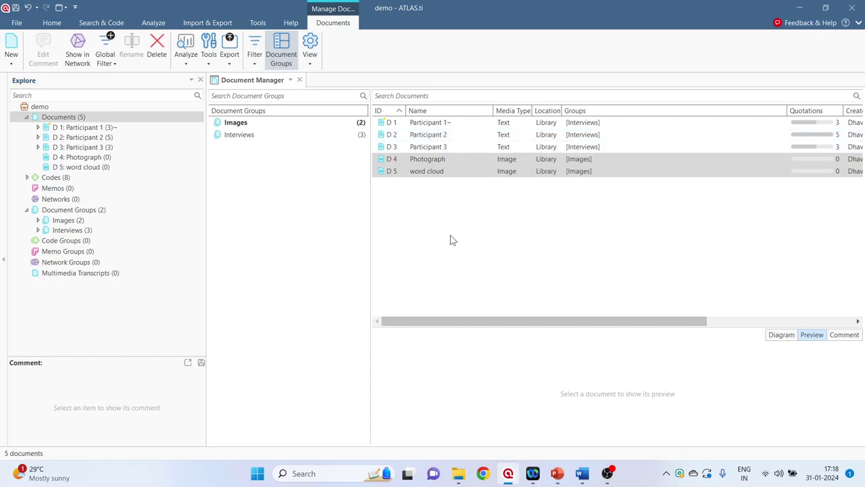
- Preview the interview texts of Participants 1, 2 and 3
{"action": "left_click", "coordinate": [453, 125]}
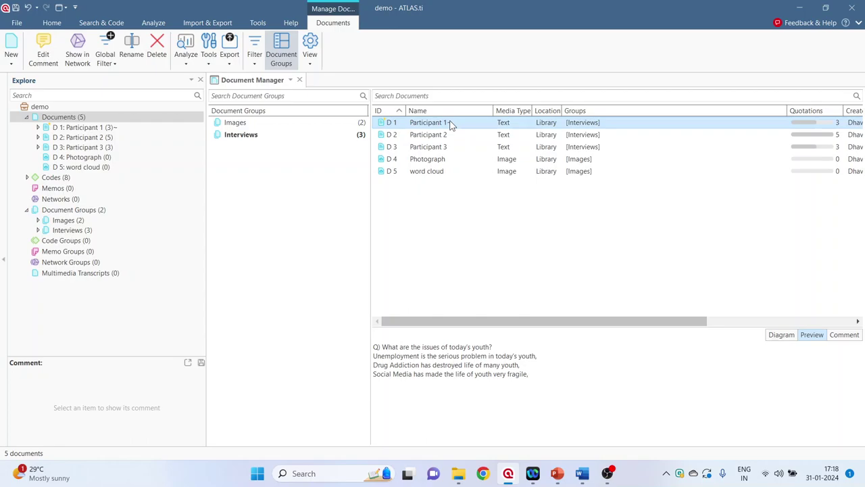
{"action": "left_click", "coordinate": [450, 135]}
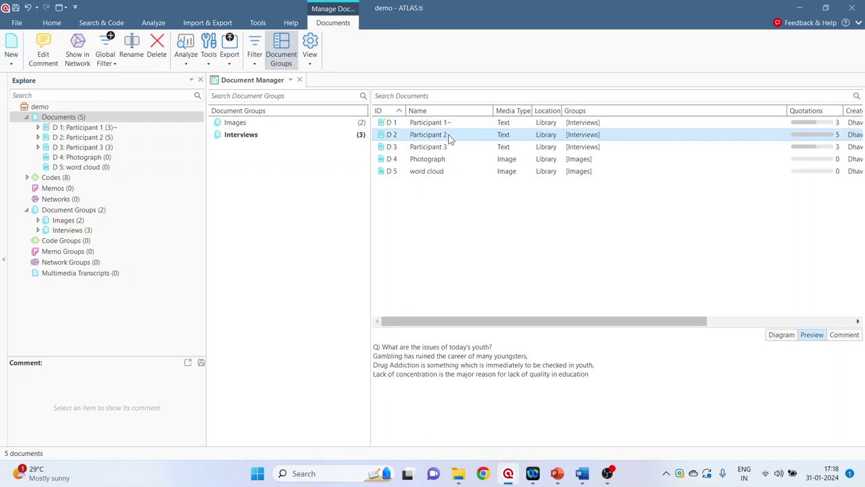
{"action": "left_click", "coordinate": [452, 149]}
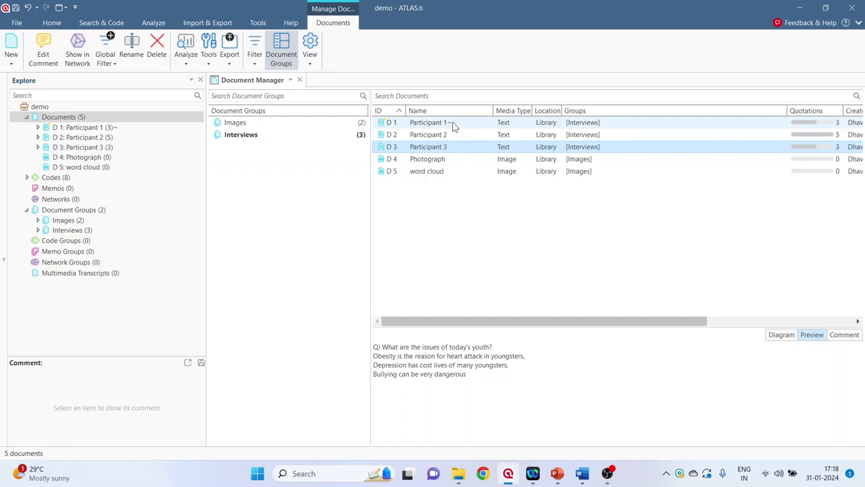
- Create a 'Gender: Male' group with Participants 1 and 3, and start naming a 'Gender: Female' group for Participant 2
{"action": "left_click", "coordinate": [454, 126]}
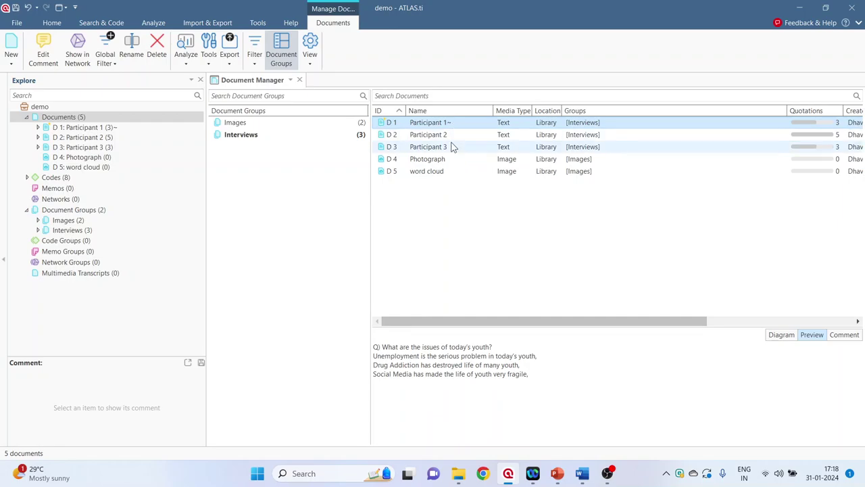
{"action": "left_click", "coordinate": [451, 148], "text": "ctrl"}
{"action": "left_click_drag", "start_coordinate": [451, 150], "coordinate": [234, 209]}
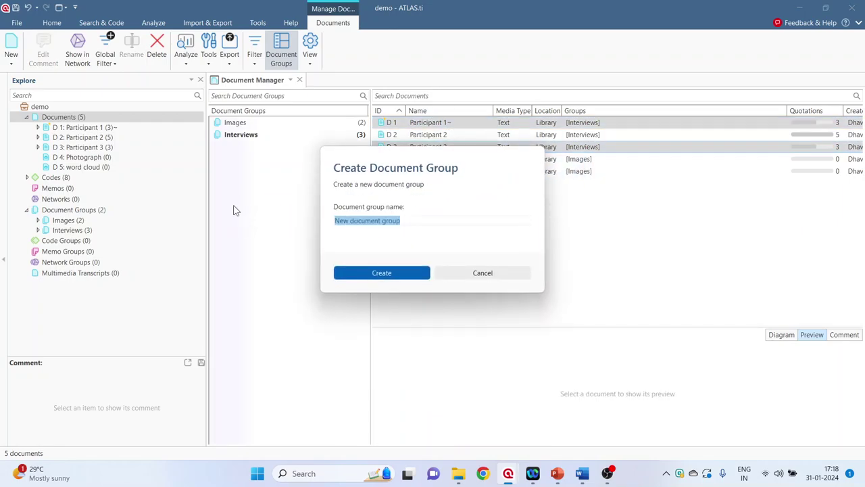
{"action": "type", "text": "Gender"}
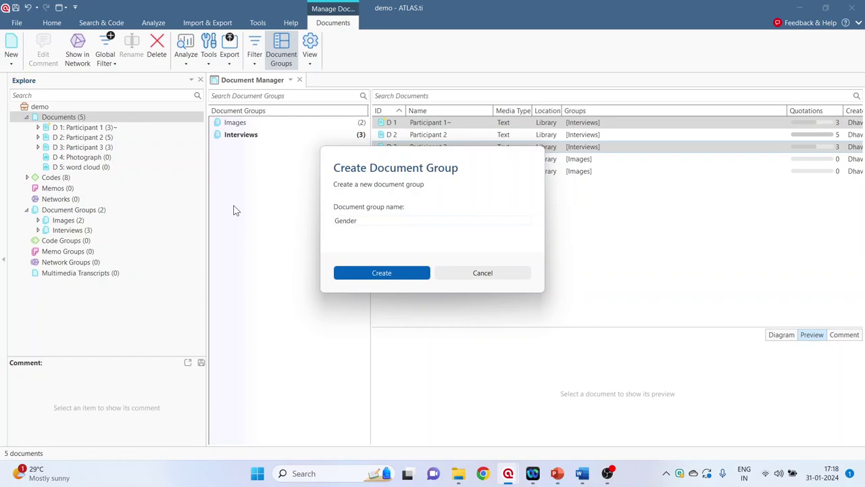
{"action": "type", "text": ": Ma"}
{"action": "key", "text": "BackSpace"}
{"action": "key", "text": "BackSpace"}
{"action": "key", "text": "BackSpace"}
{"action": "type", "text": "Male"}
{"action": "left_click", "coordinate": [379, 274]}
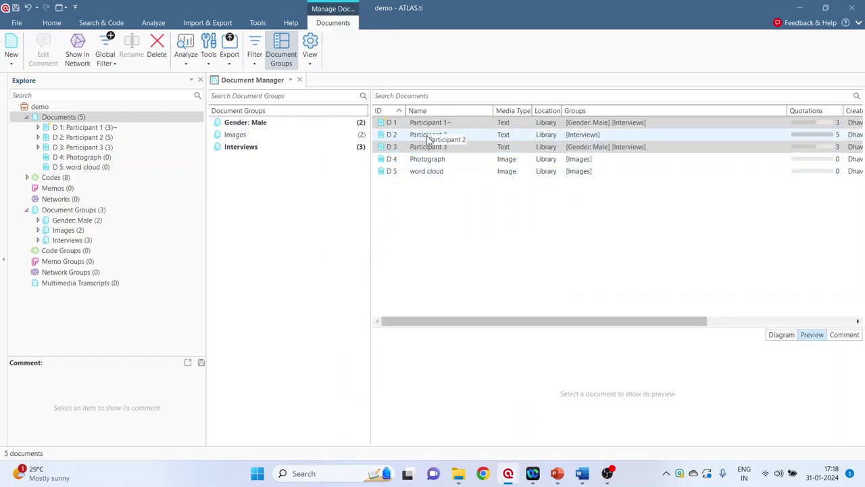
{"action": "left_click_drag", "start_coordinate": [427, 138], "coordinate": [257, 201]}
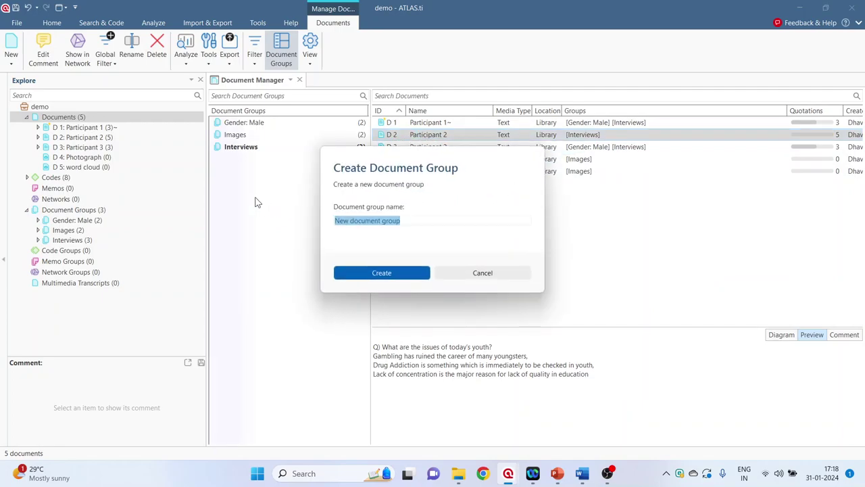
{"action": "type", "text": "Gender"}
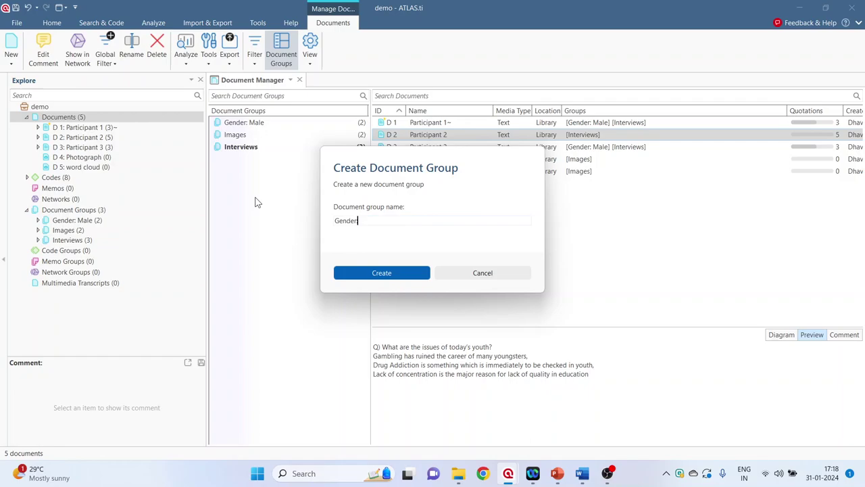
{"action": "type", "text": ": Female"}
- Finish creating the 'Gender: Female' group and preview the three participants' interviews
{"action": "left_click", "coordinate": [365, 273]}
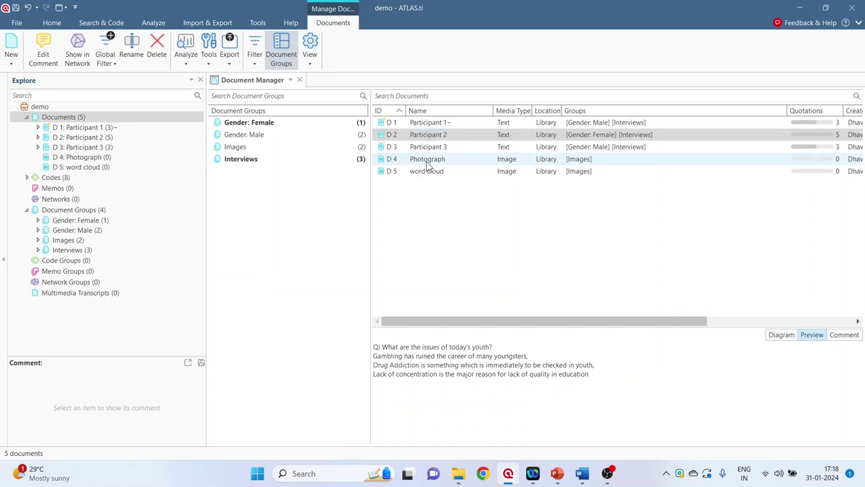
{"action": "left_click", "coordinate": [439, 126]}
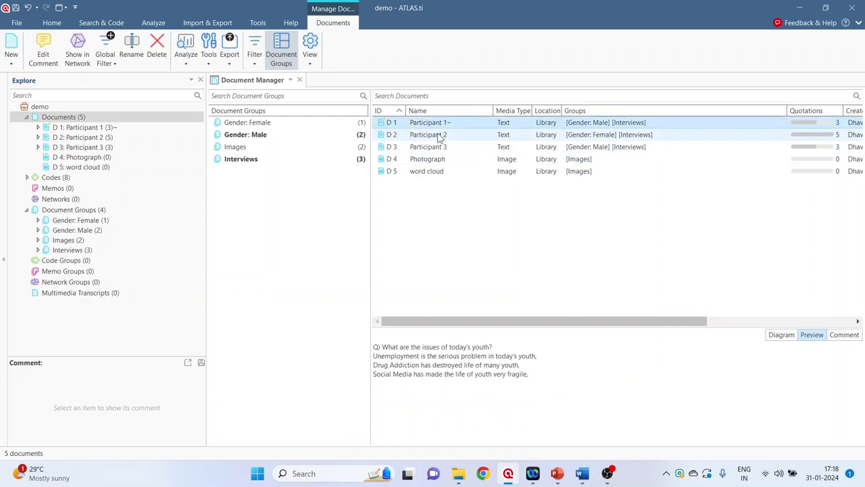
{"action": "left_click", "coordinate": [439, 136]}
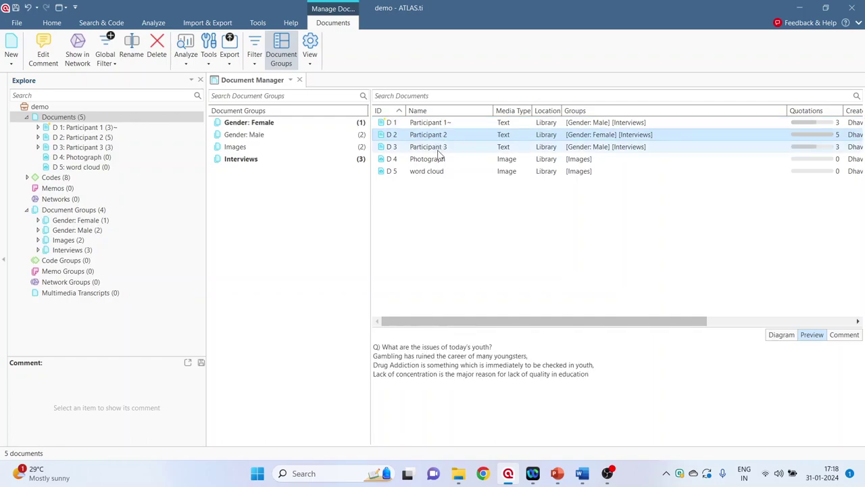
{"action": "left_click", "coordinate": [439, 149]}
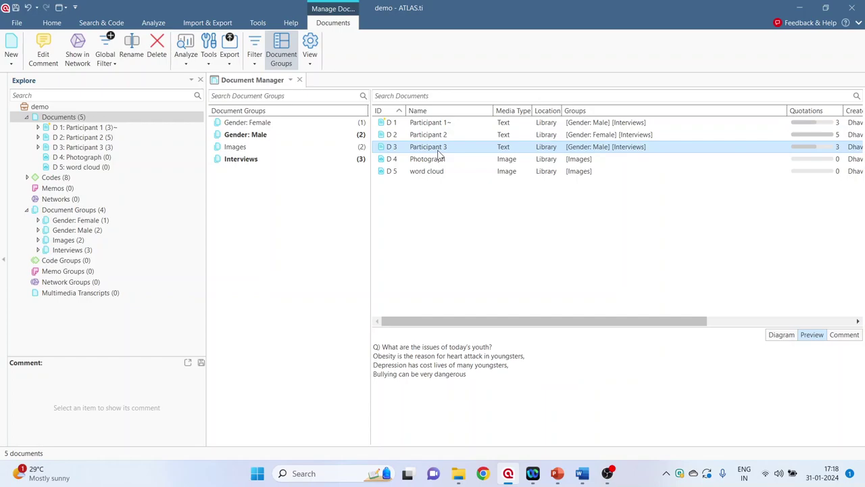
- Group Participants 1 and 2 as 'Locality: Urban'
{"action": "left_click", "coordinate": [438, 126]}
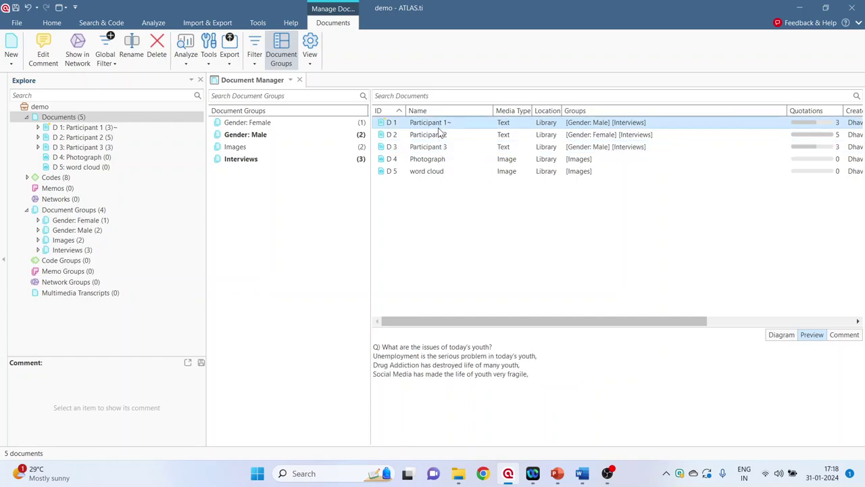
{"action": "left_click", "coordinate": [440, 134], "text": "ctrl"}
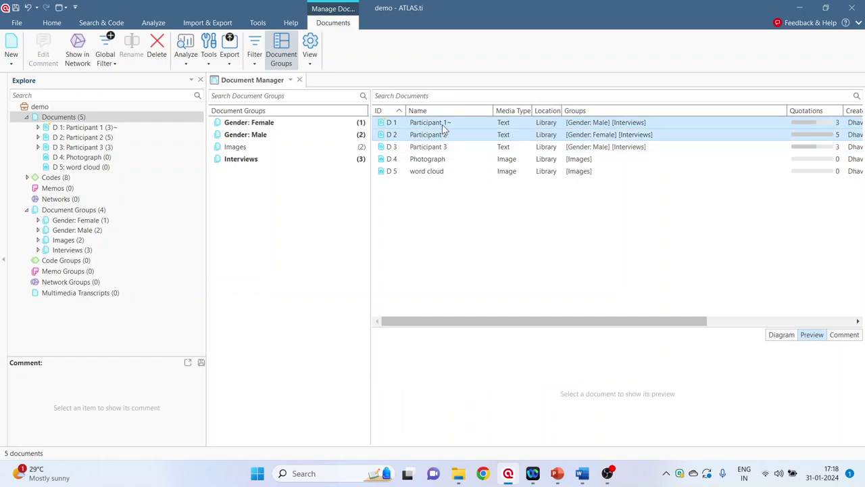
{"action": "left_click_drag", "start_coordinate": [442, 124], "coordinate": [242, 234]}
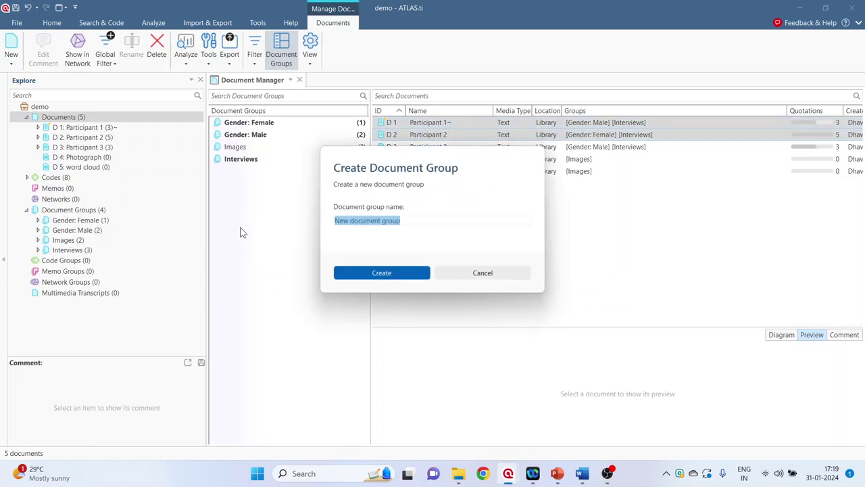
{"action": "type", "text": "Local"}
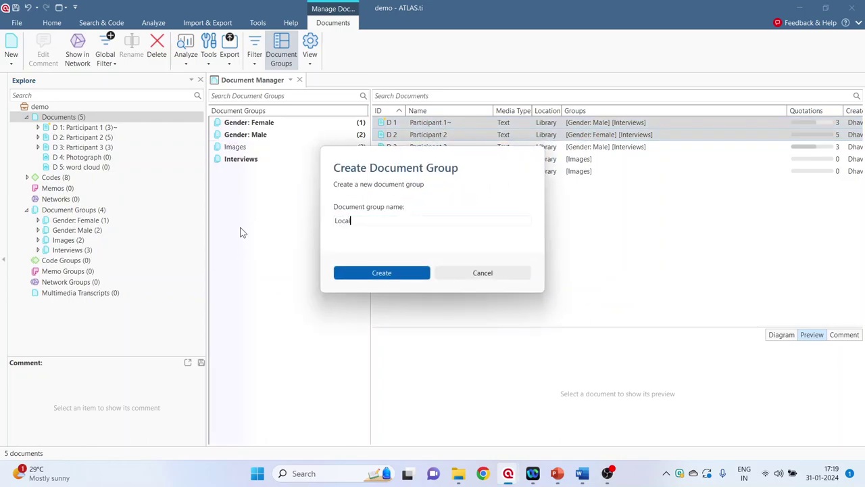
{"action": "type", "text": "ity: Urban"}
{"action": "left_click", "coordinate": [365, 276]}
- Group Participant 3 as 'Locality: Rural'
{"action": "left_click_drag", "start_coordinate": [423, 153], "coordinate": [299, 218]}
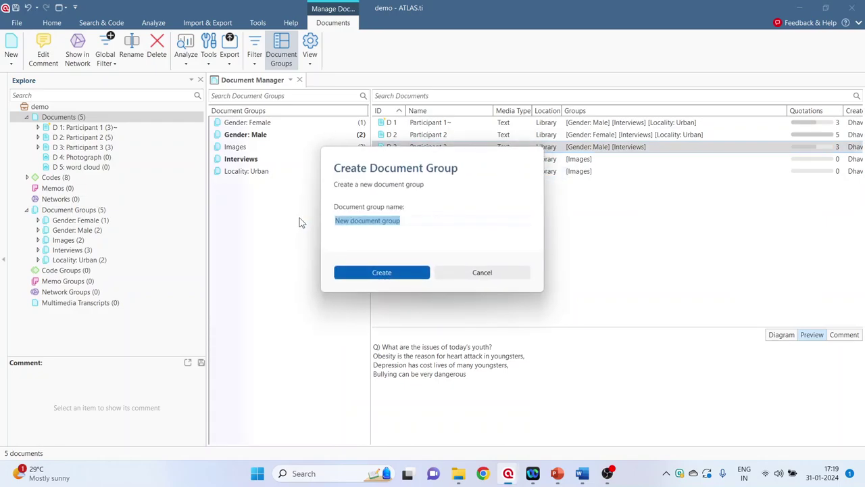
{"action": "type", "text": "Locality"}
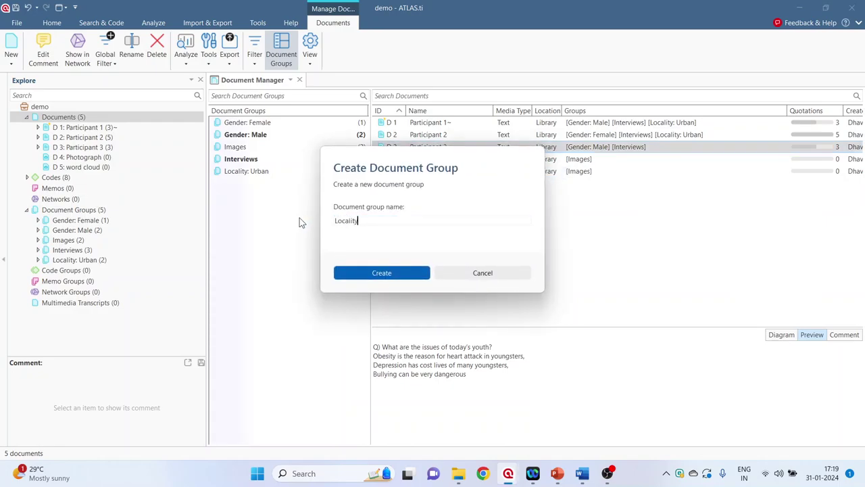
{"action": "type", "text": ": Rural"}
{"action": "left_click", "coordinate": [347, 274]}
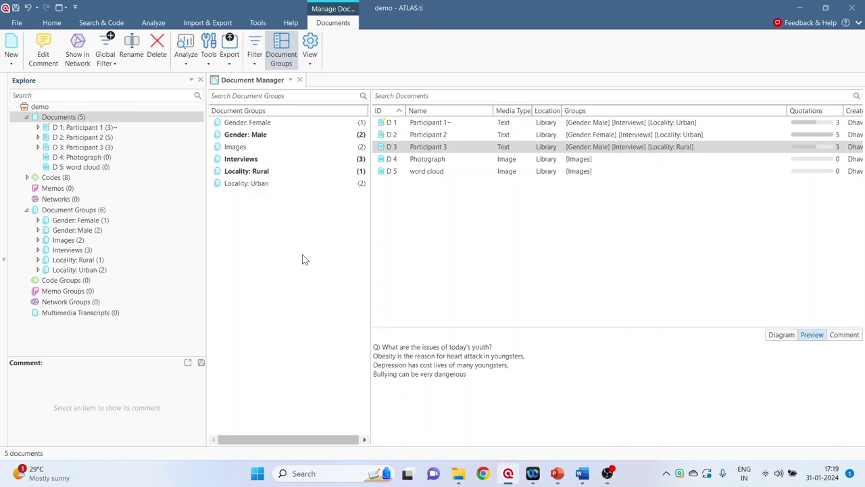
- Filter the documents by Locality: Rural, Locality: Urban, Gender: Male and Gender: Female, then clear the filter
{"action": "left_click", "coordinate": [256, 174]}
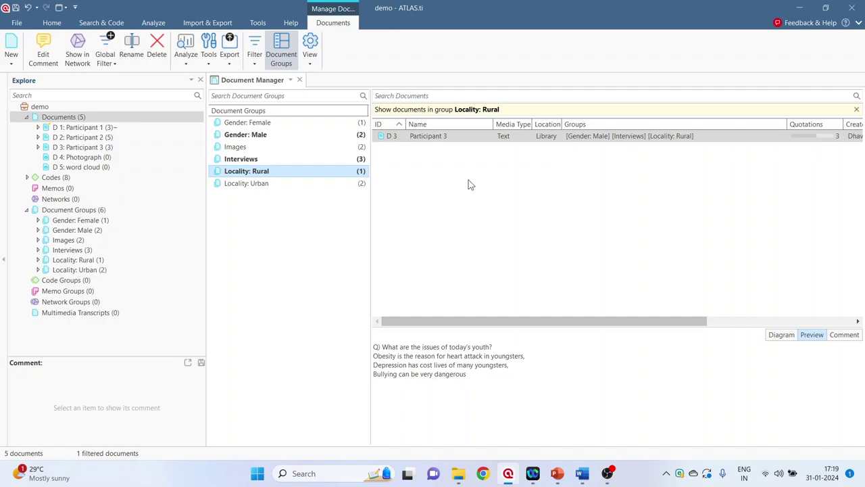
{"action": "left_click", "coordinate": [263, 189]}
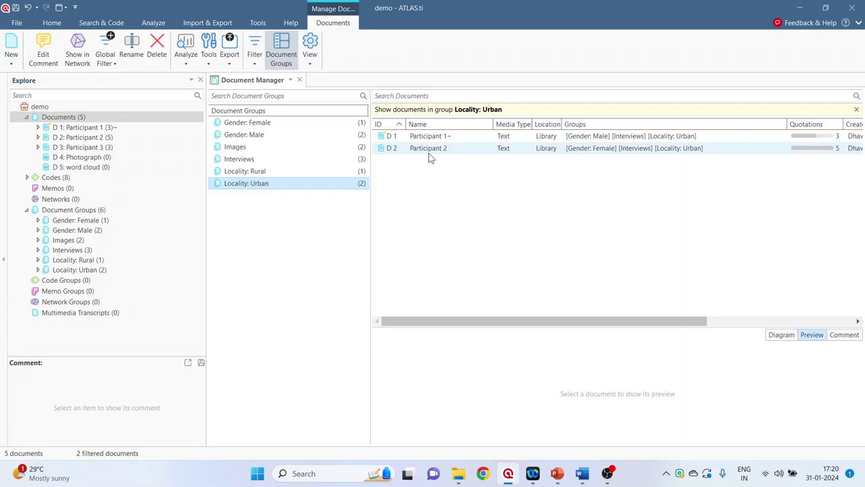
{"action": "left_click", "coordinate": [256, 139]}
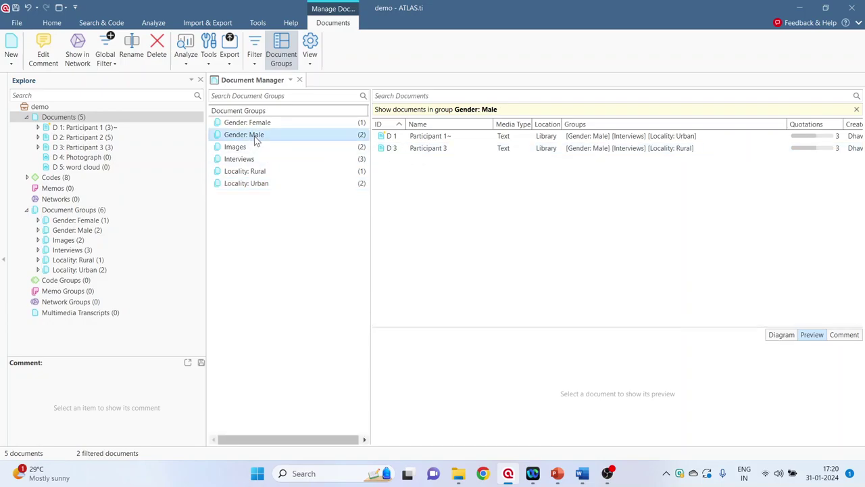
{"action": "left_click", "coordinate": [261, 130]}
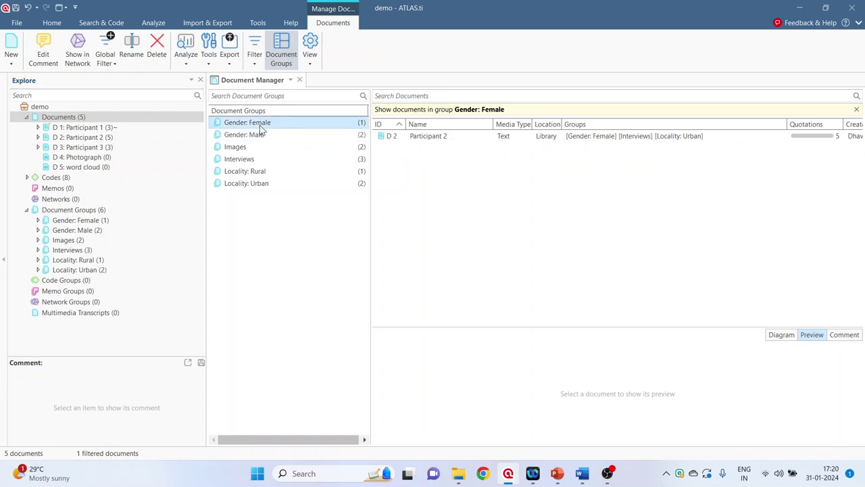
{"action": "left_click", "coordinate": [308, 244]}
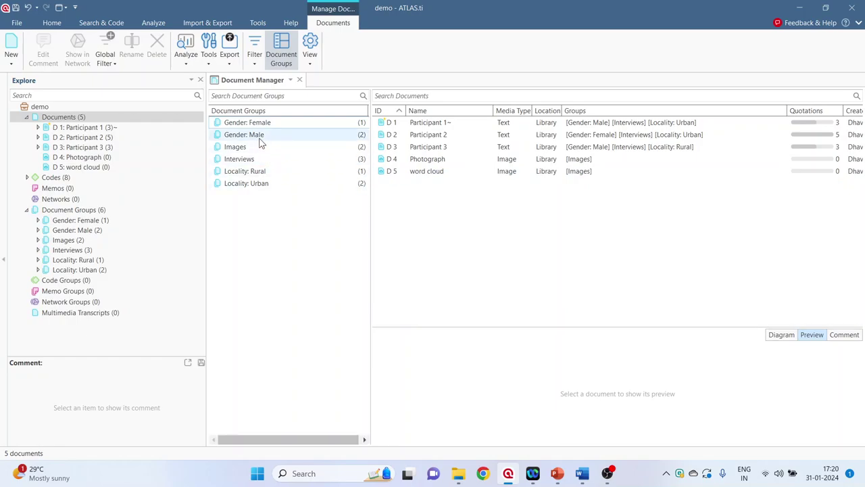
- Filter by Gender: Male, clear it, then select Participant 2 to see its group memberships
{"action": "left_click_drag", "start_coordinate": [261, 142], "coordinate": [309, 158]}
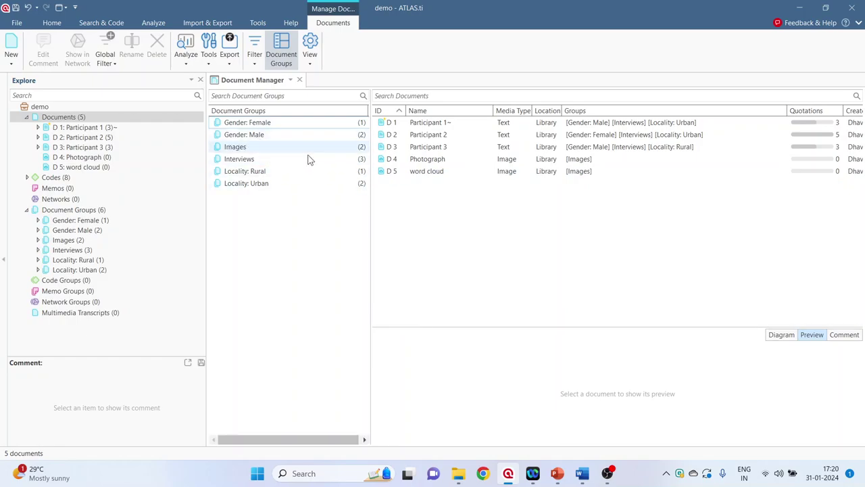
{"action": "left_click_drag", "start_coordinate": [438, 138], "coordinate": [434, 138]}
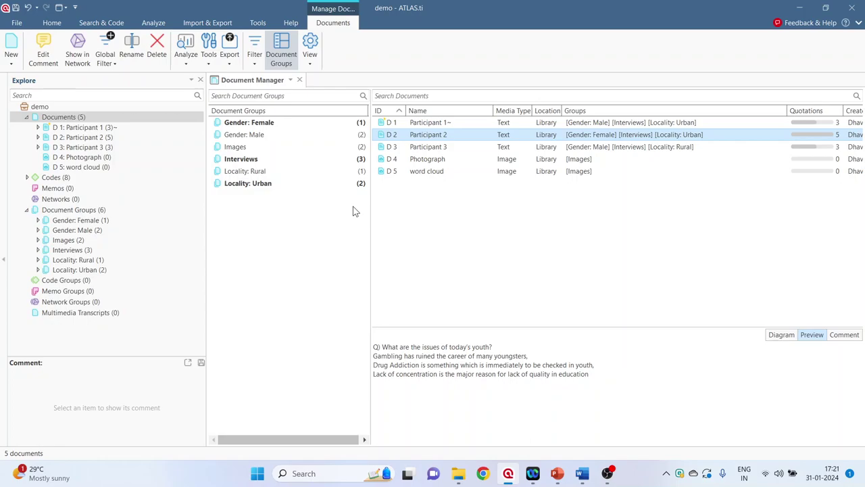
{"action": "left_click", "coordinate": [262, 137]}
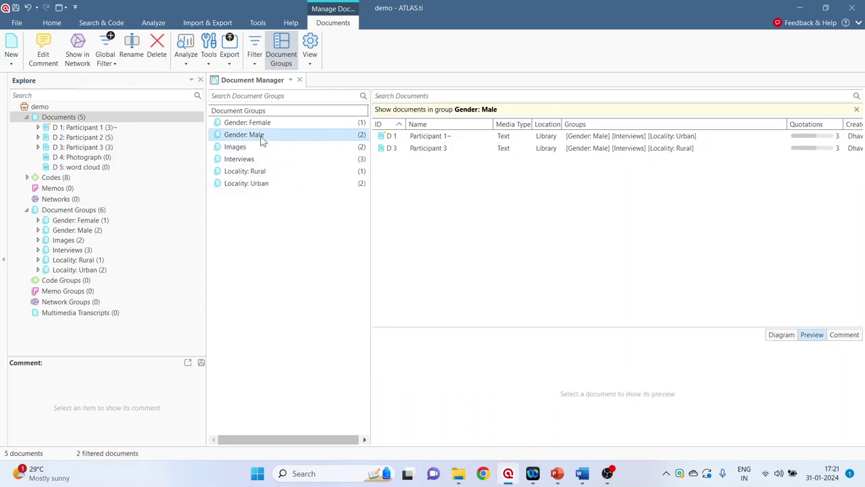
{"action": "left_click", "coordinate": [270, 271]}
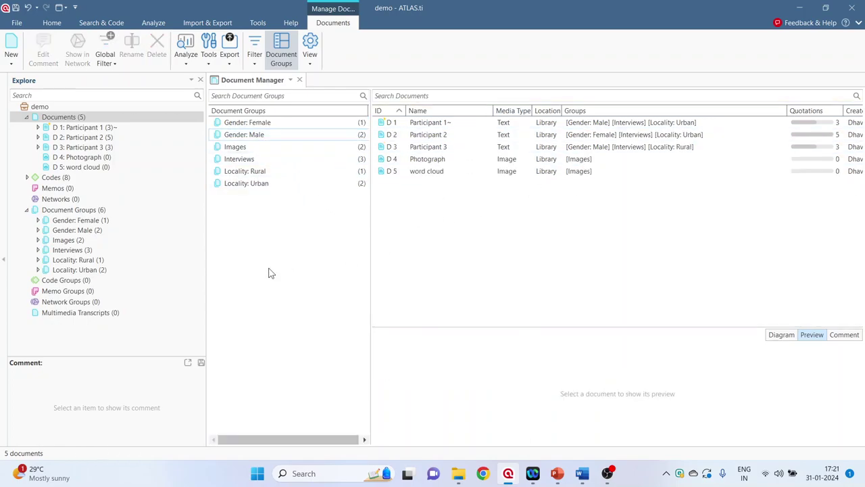
{"action": "left_click", "coordinate": [443, 139]}
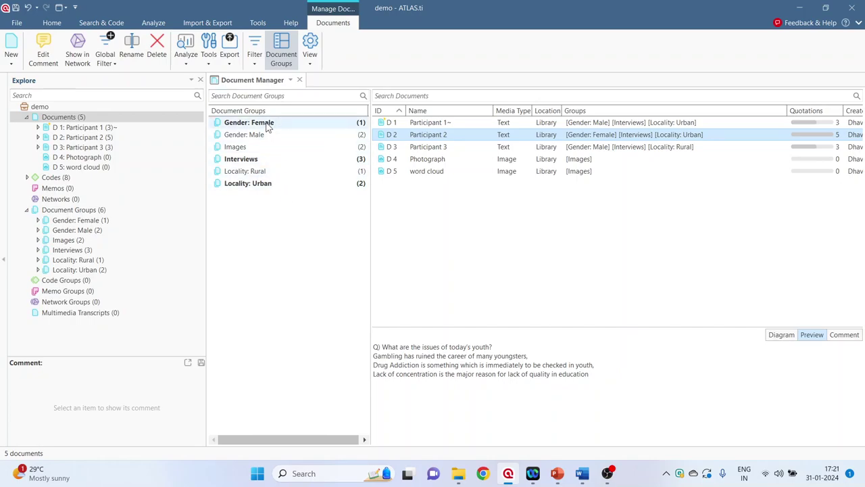
- Open Gender: Female in the Document Group Manager, adding Participant 3 and removing Participant 2
{"action": "left_click_drag", "start_coordinate": [270, 125], "coordinate": [269, 126]}
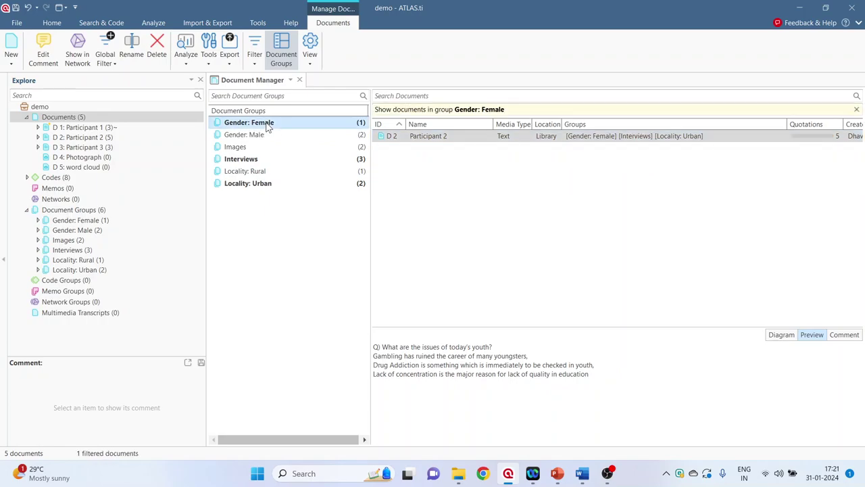
{"action": "double_click", "coordinate": [268, 126]}
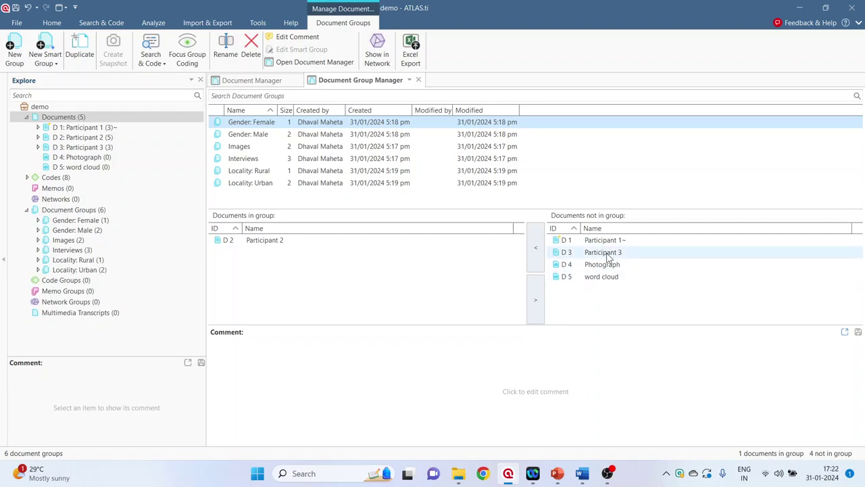
{"action": "left_click_drag", "start_coordinate": [608, 257], "coordinate": [607, 257]}
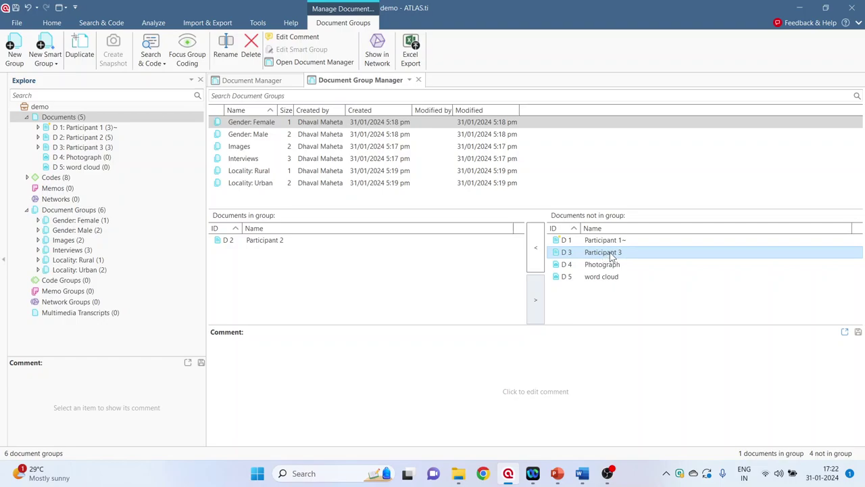
{"action": "left_click", "coordinate": [537, 259]}
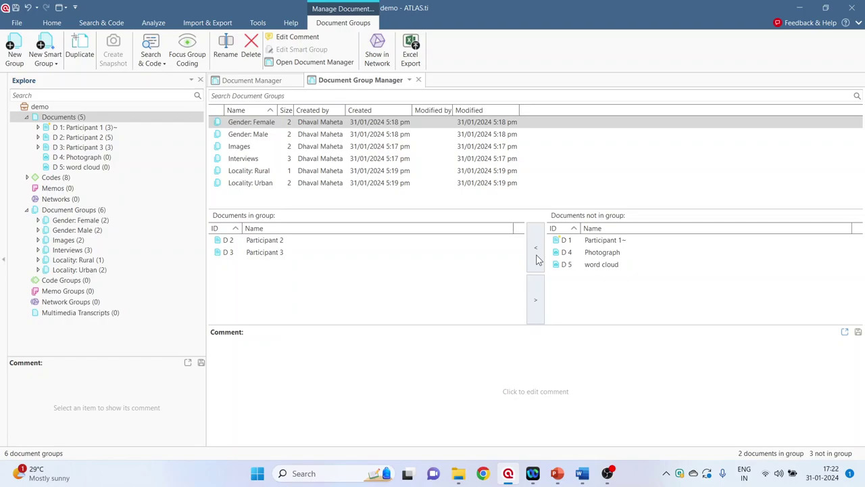
{"action": "left_click", "coordinate": [296, 243]}
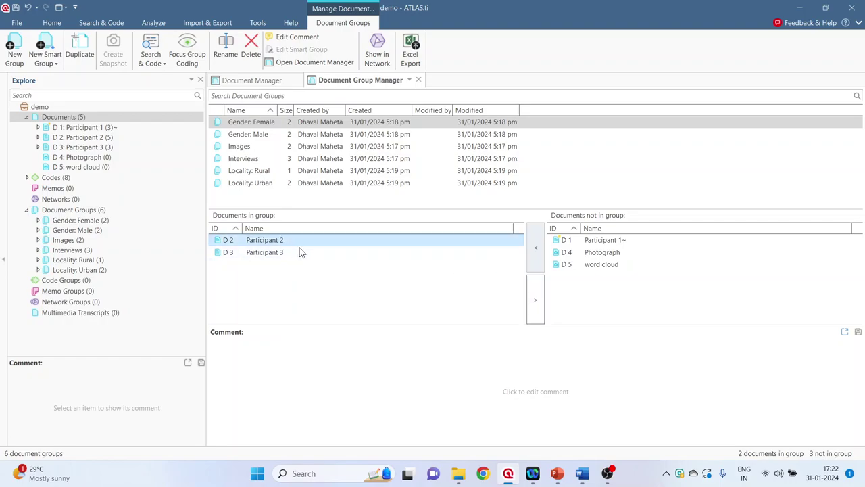
{"action": "left_click", "coordinate": [532, 307]}
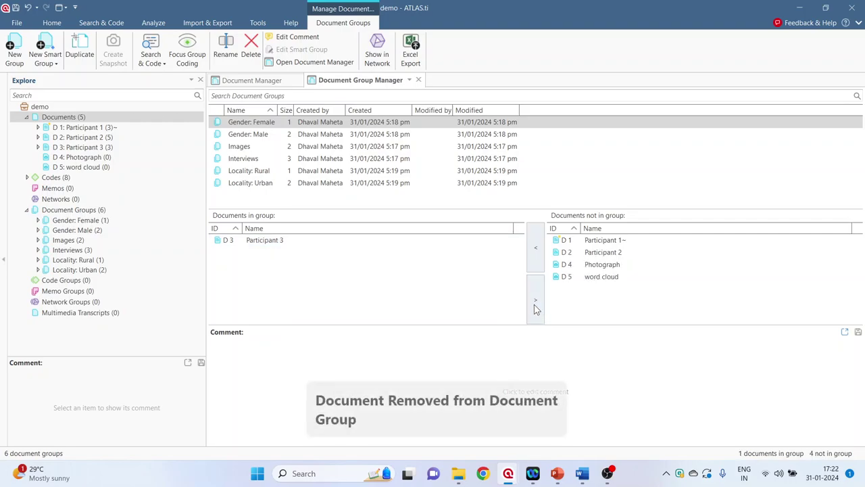
{"action": "left_click", "coordinate": [255, 135]}
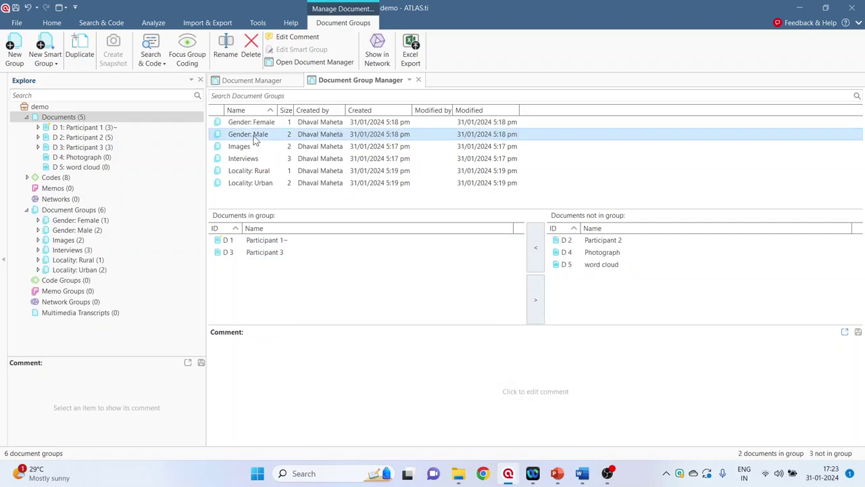
- Rename the Images document group to 'Photographs' with the ribbon's Rename command
{"action": "left_click", "coordinate": [249, 148]}
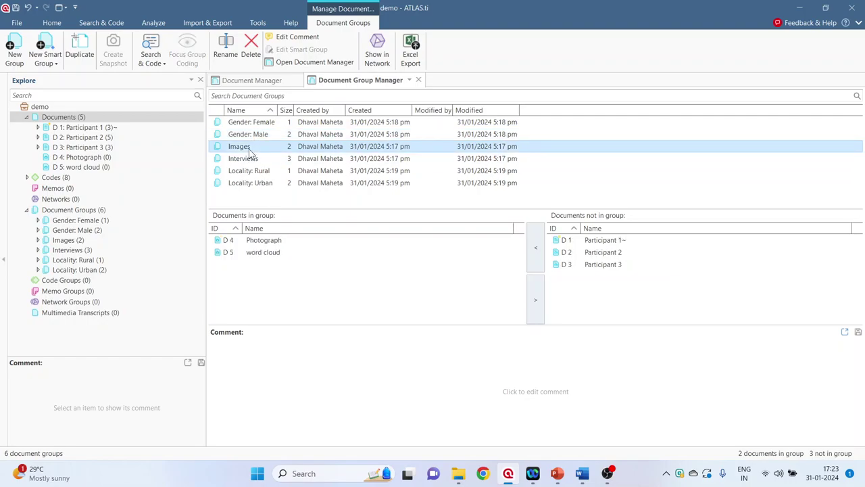
{"action": "left_click", "coordinate": [227, 52]}
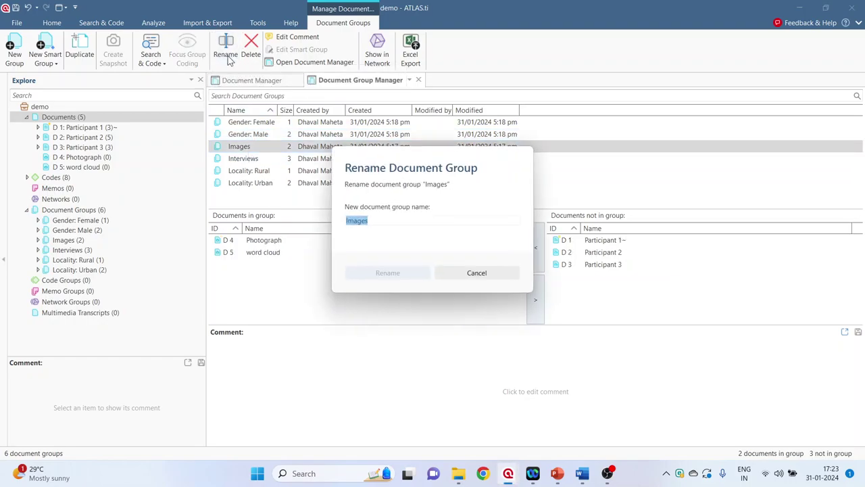
{"action": "type", "text": "Photograph"}
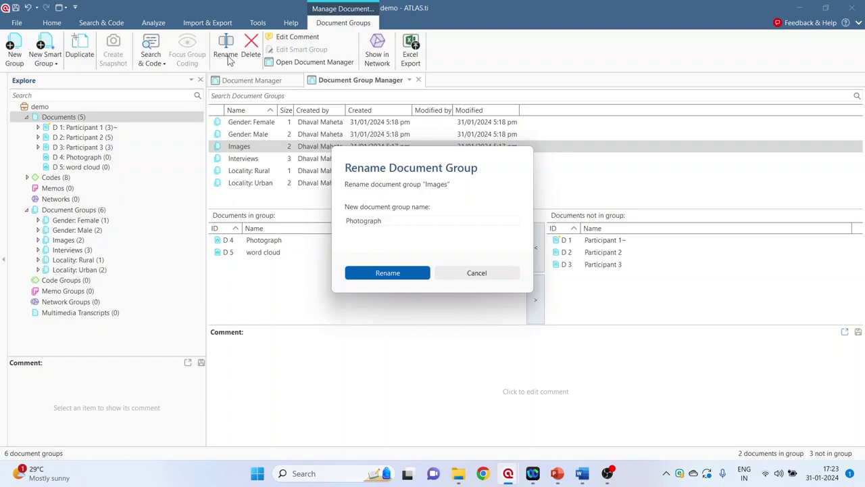
{"action": "type", "text": "s"}
{"action": "left_click", "coordinate": [383, 273]}
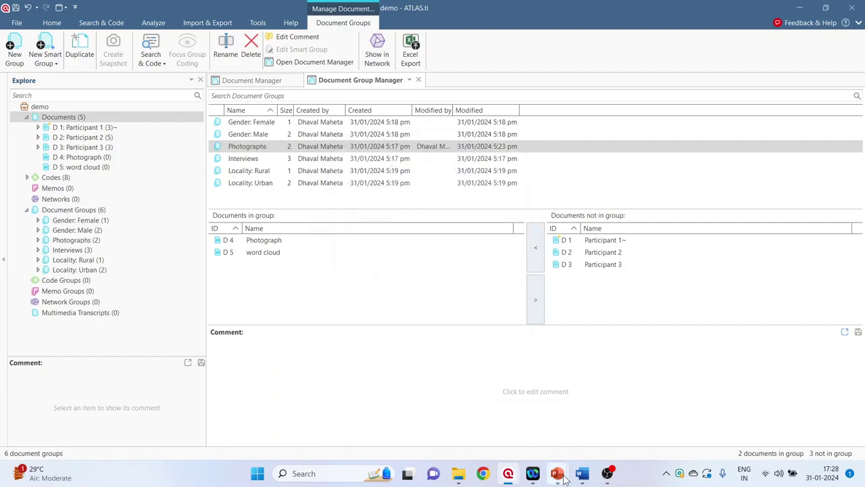
- Switch to the youtube template presentation in PowerPoint from the taskbar
{"action": "mouse_move", "coordinate": [557, 473]}
{"action": "left_click", "coordinate": [619, 425]}
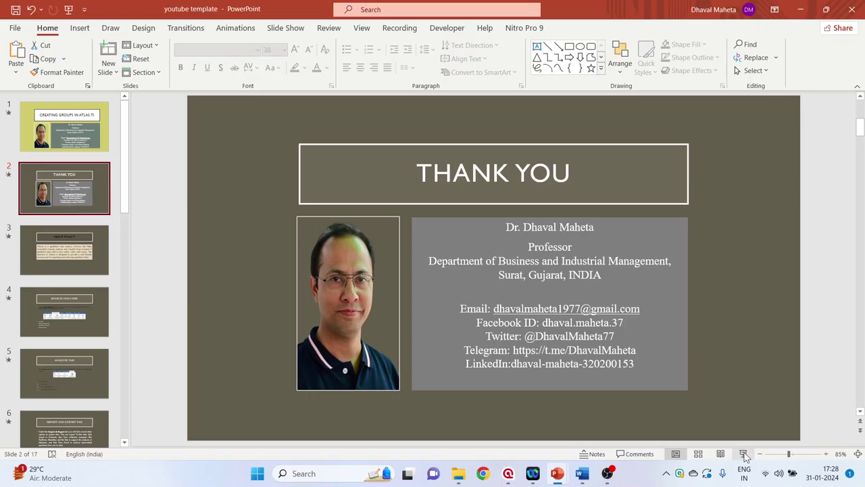